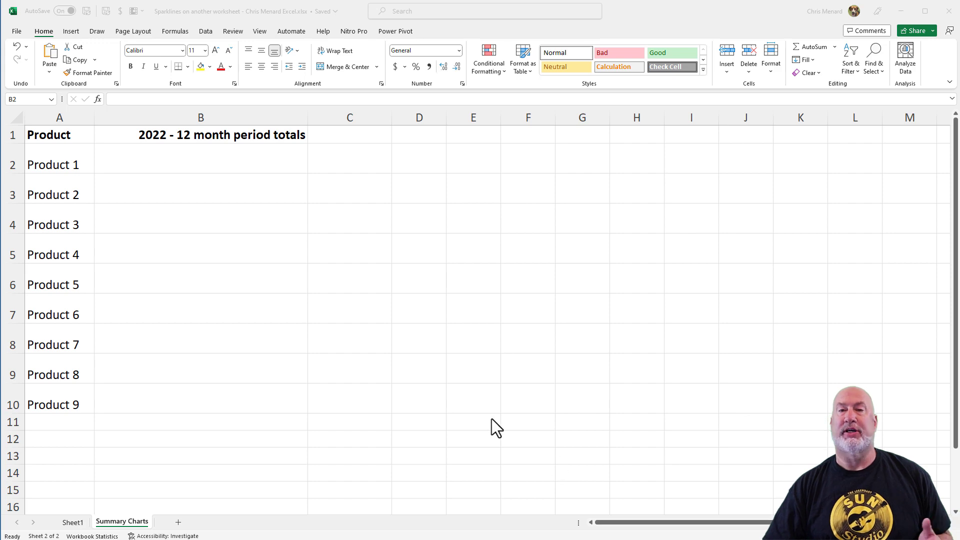
Select the empty totals cells B2:B10 on Summary Charts and show the Insert options
left_click(74, 523)
left_click(74, 522)
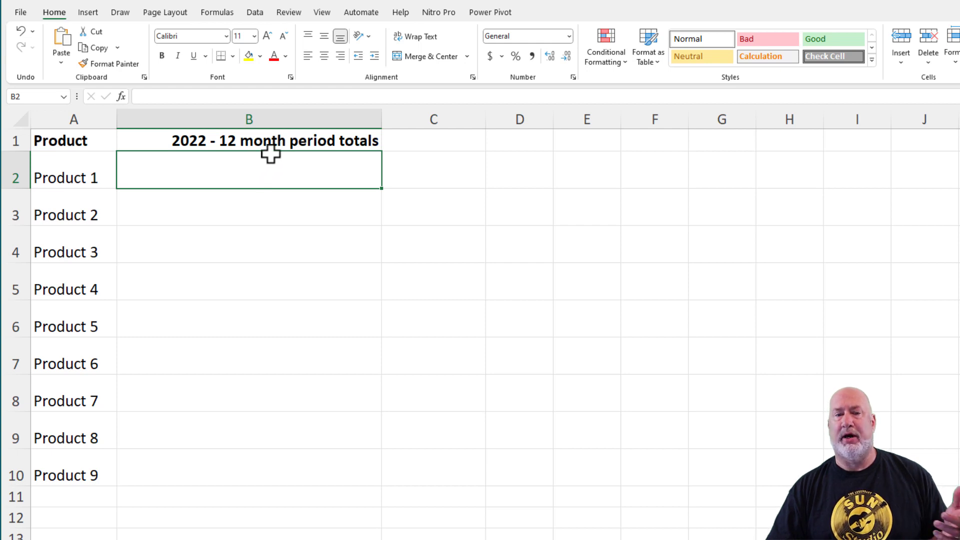
left_click(272, 143)
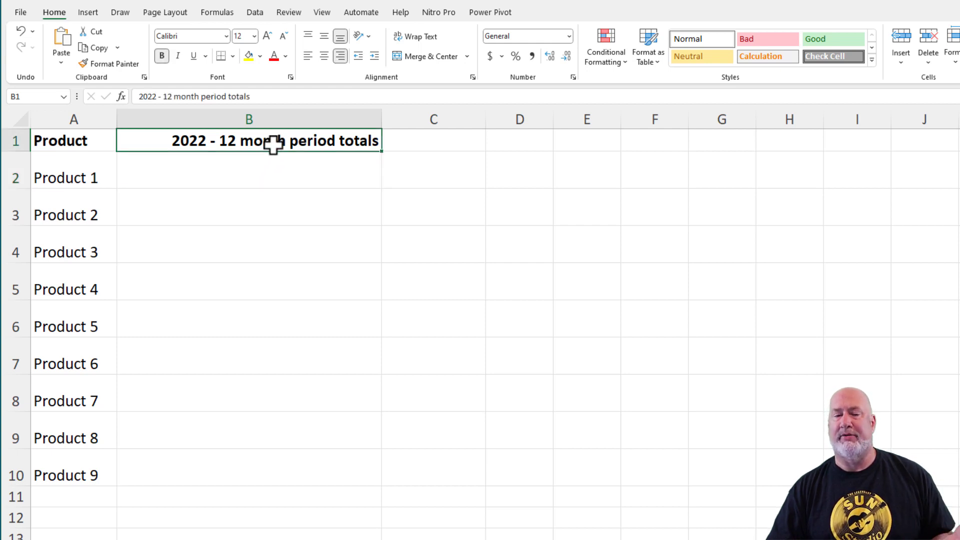
left_click(272, 166)
left_click_drag(270, 181, 278, 456)
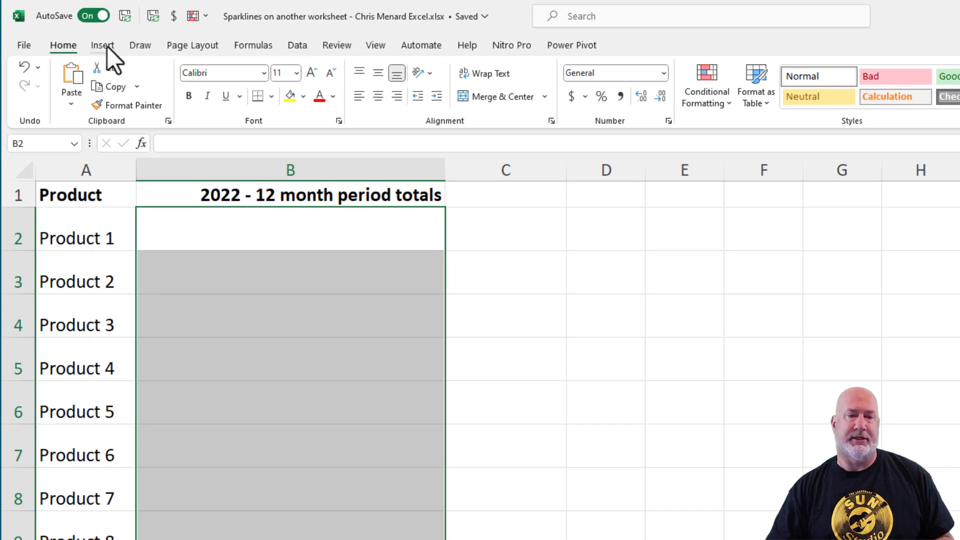
left_click(106, 46)
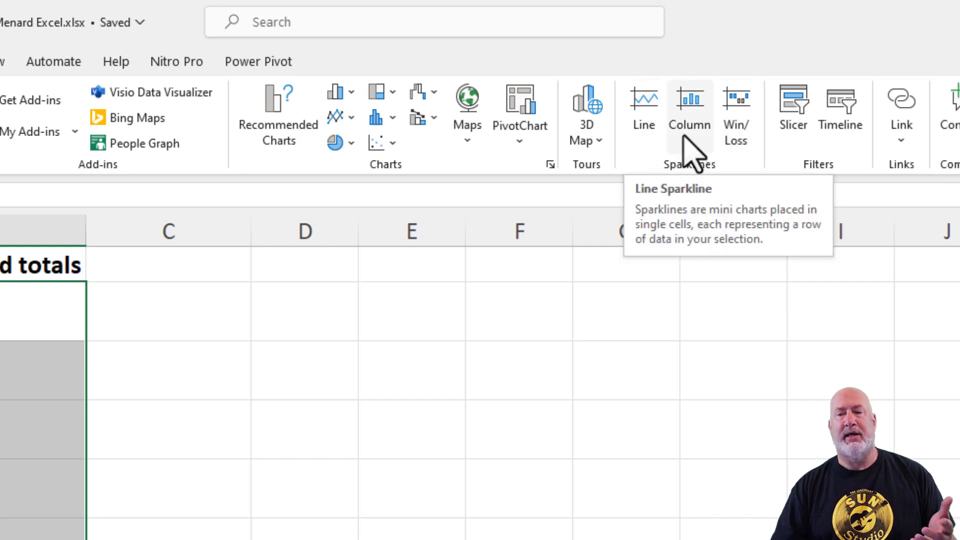
Create line sparklines in B2:B10 from Sheet1's monthly data range B2:M10
left_click(652, 133)
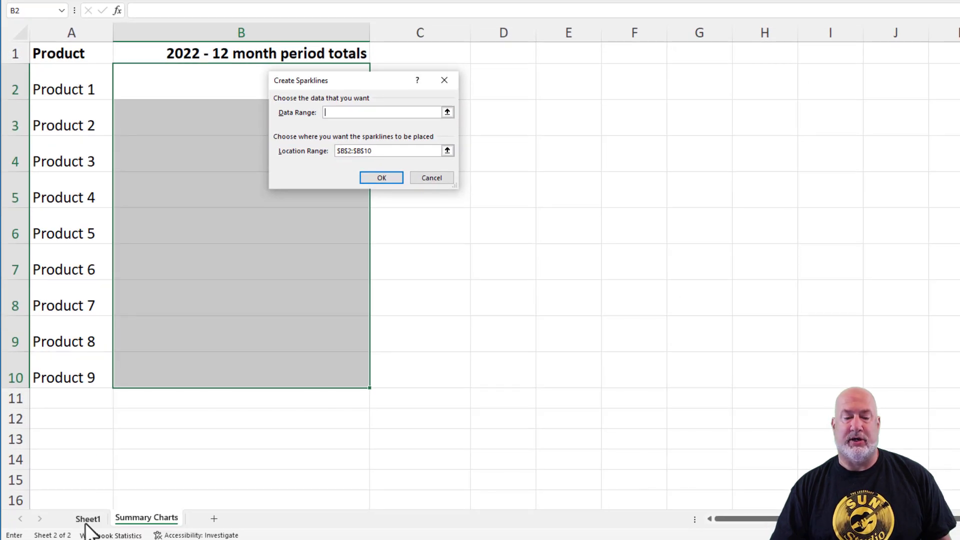
left_click(86, 521)
left_click(114, 74)
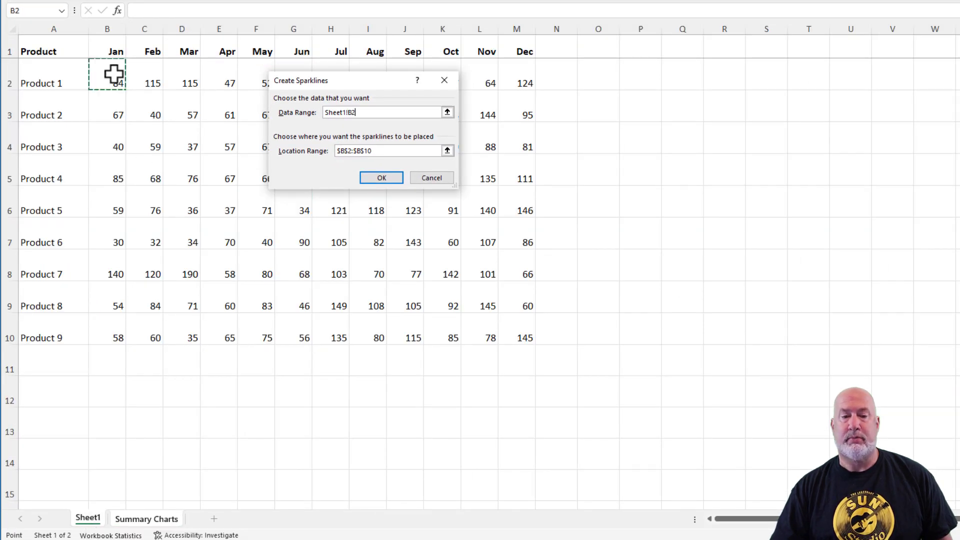
left_click_drag(114, 74, 501, 333)
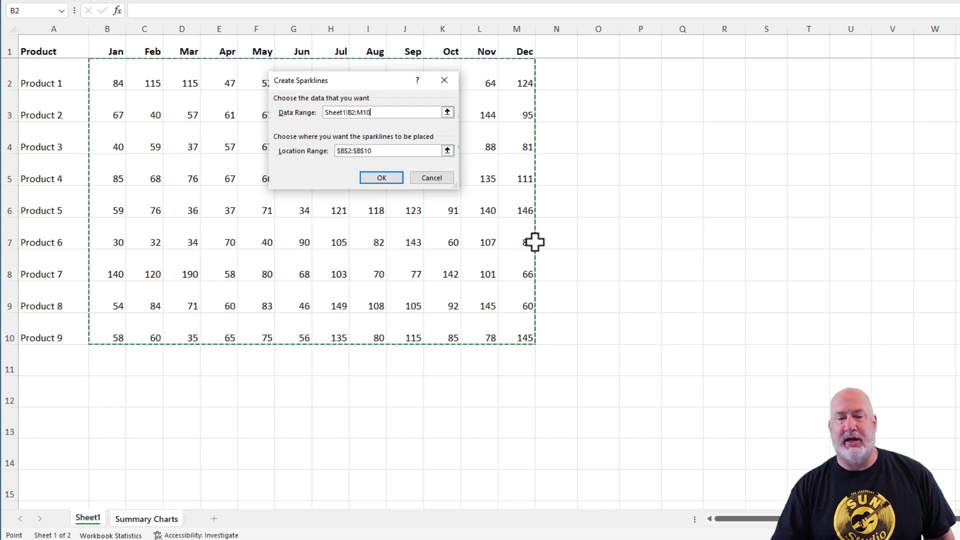
left_click(389, 178)
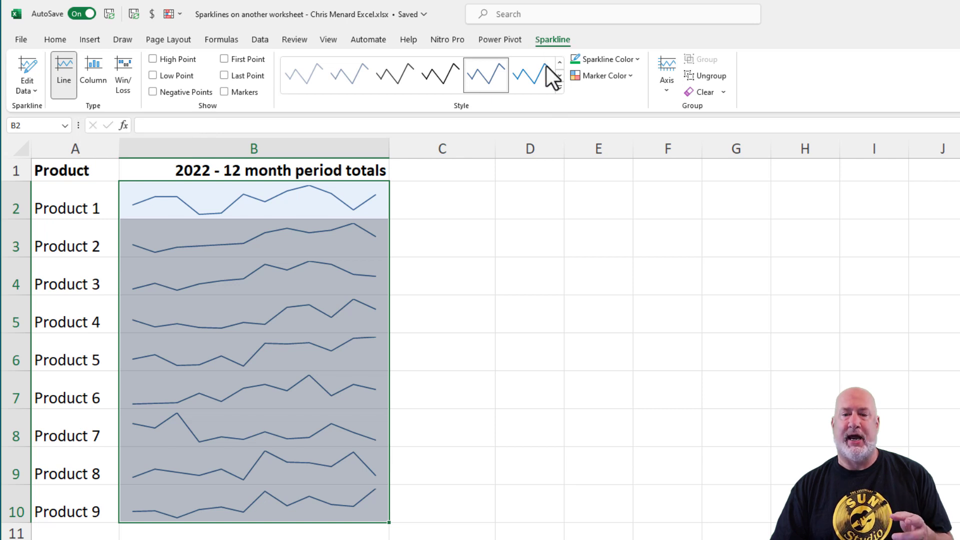
Change the B2:B10 sparkline group from the Line type to the Column type
left_click(597, 205)
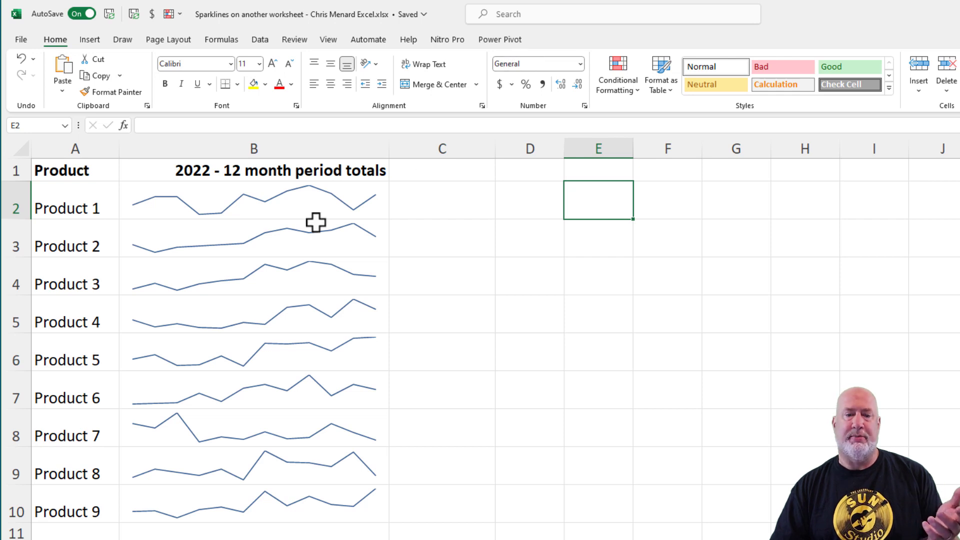
left_click(299, 202)
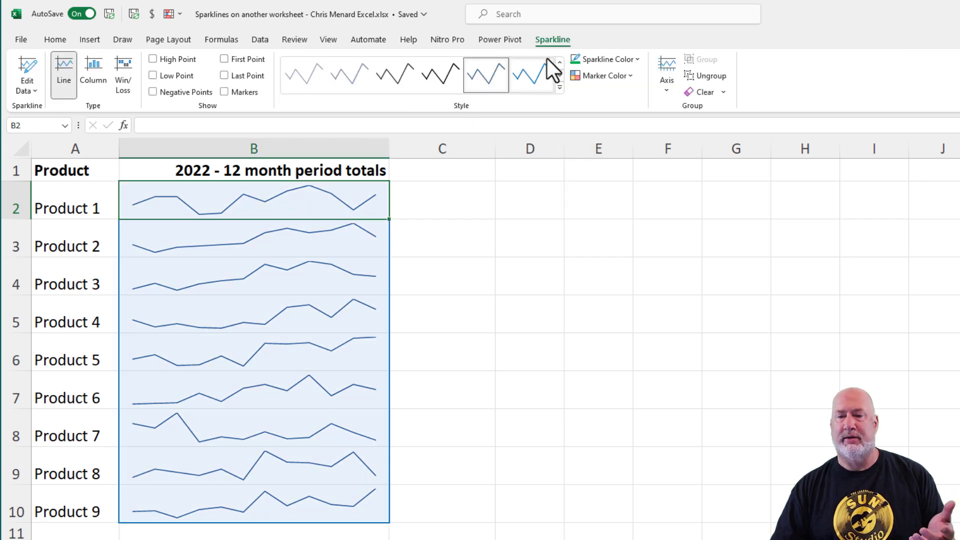
left_click(94, 84)
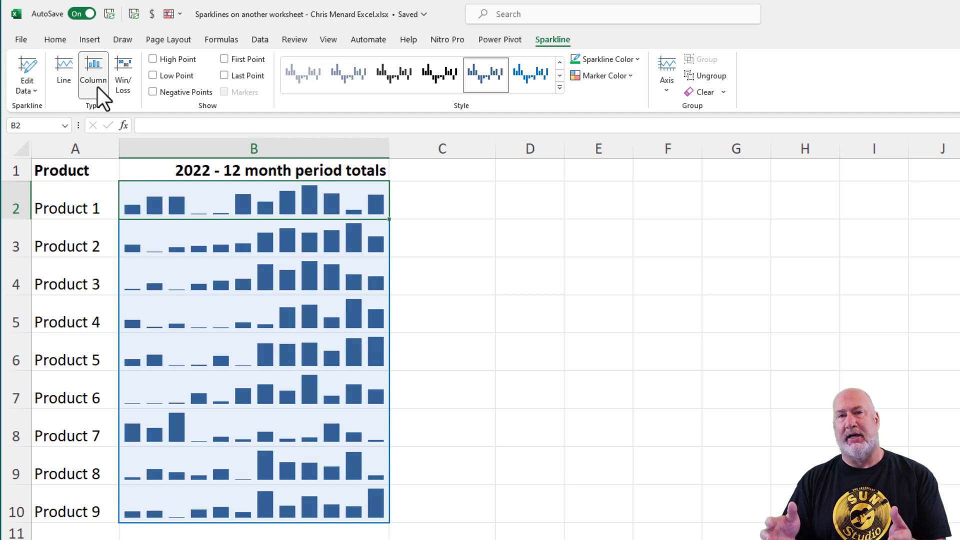
Try the High Point and Low Point markers, ending with only High Point shown in red
left_click(154, 60)
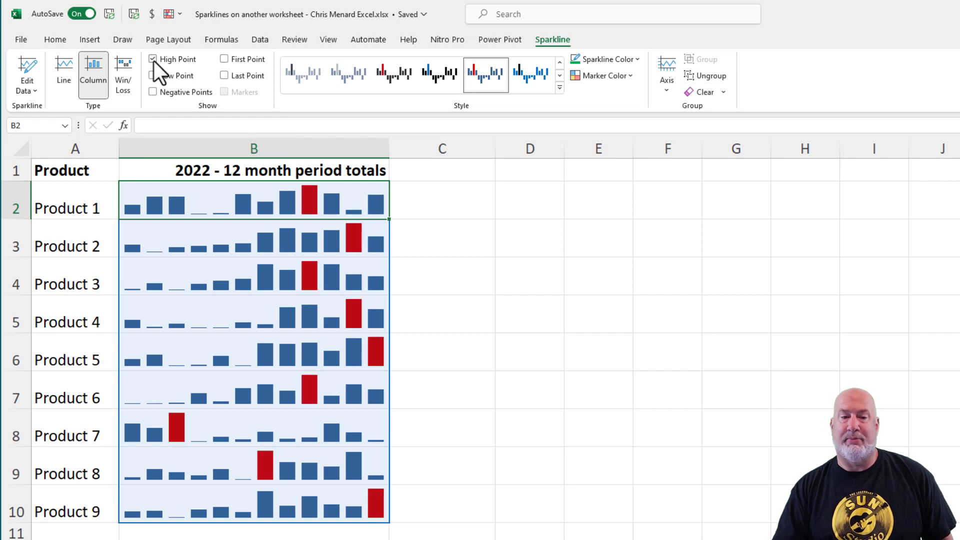
left_click(153, 60)
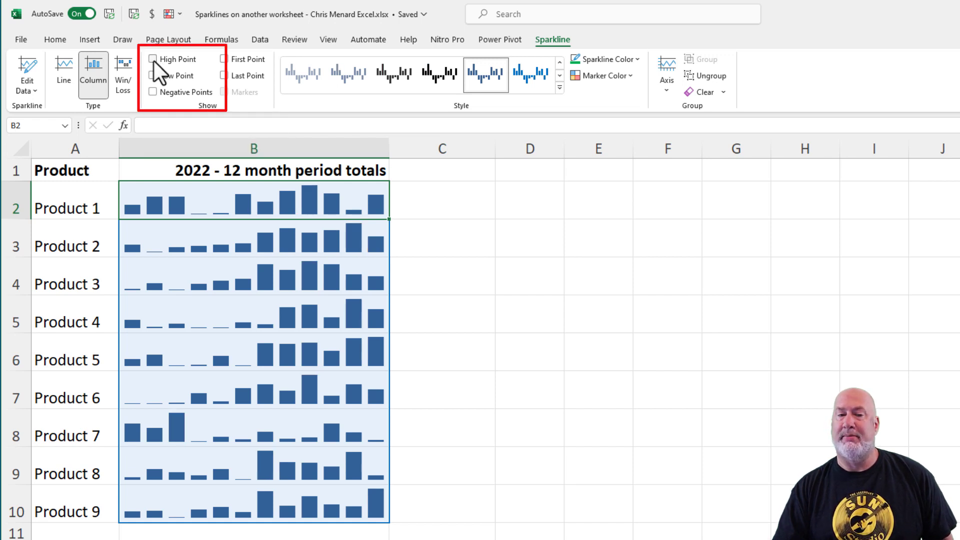
left_click(153, 59)
left_click(154, 60)
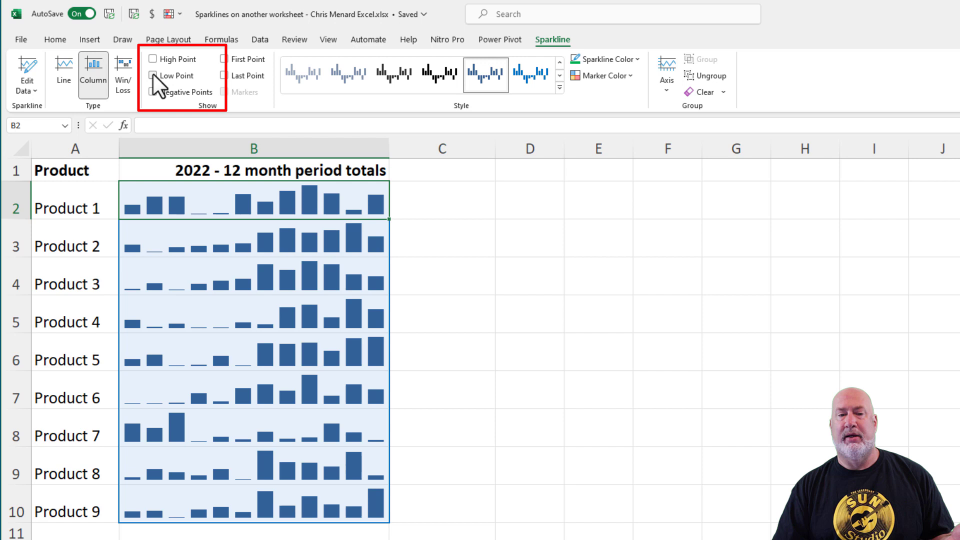
left_click(152, 75)
left_click(152, 76)
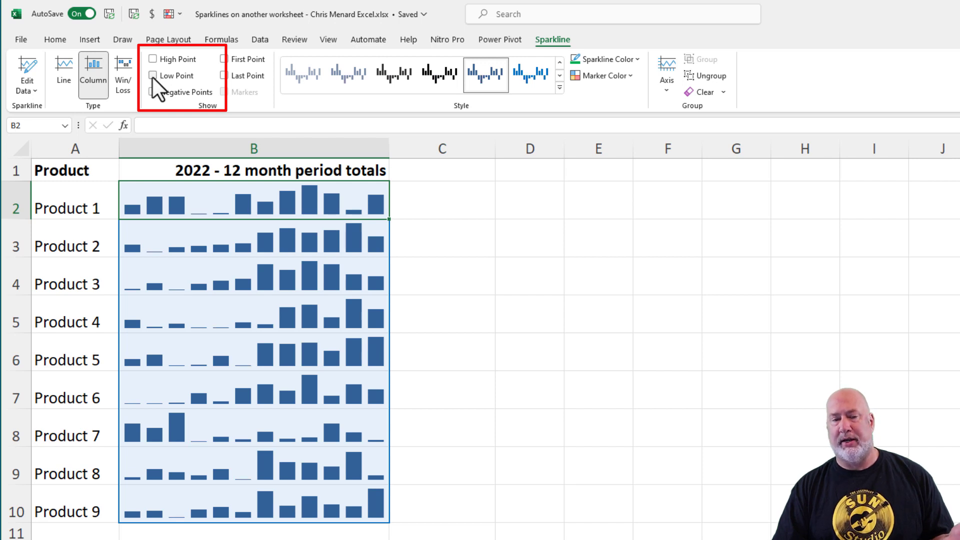
left_click(153, 60)
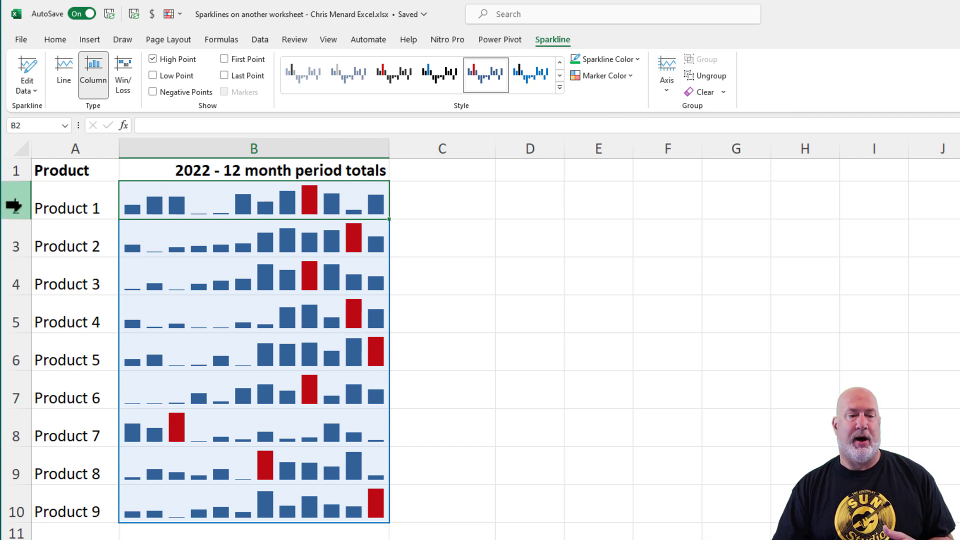
Increase the height of product rows 2–10
left_click_drag(15, 205, 10, 523)
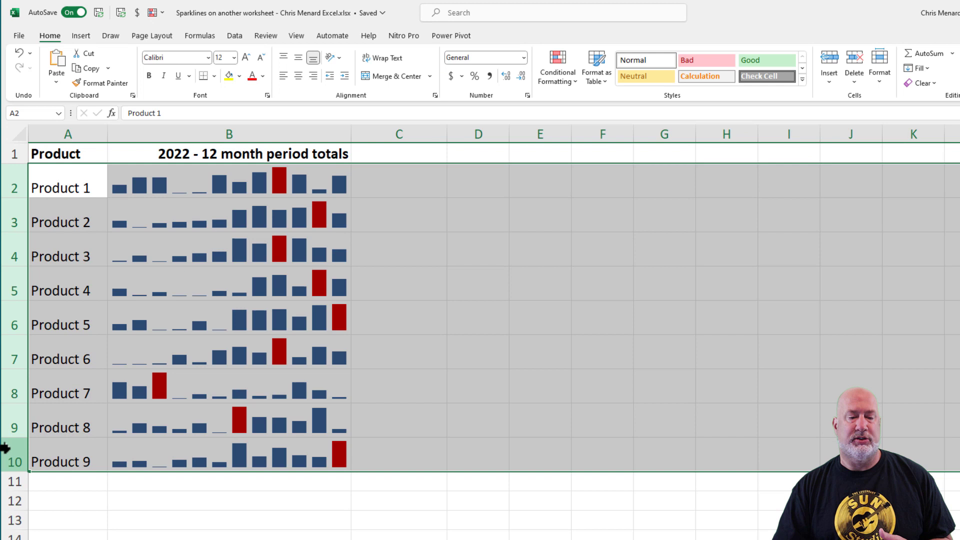
left_click_drag(14, 436, 15, 441)
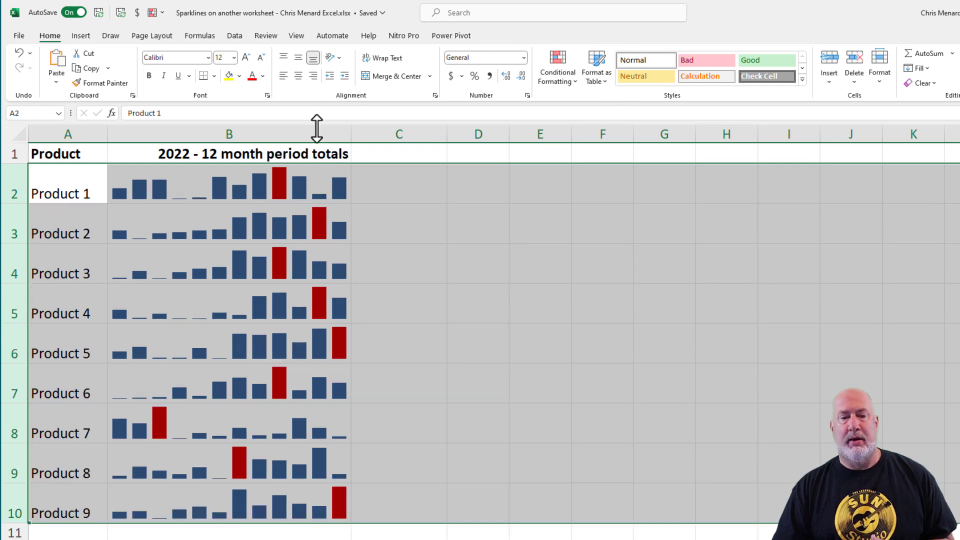
left_click(305, 200)
Set the sparkline axis minimum and maximum to Same for All Sparklines
left_click(498, 35)
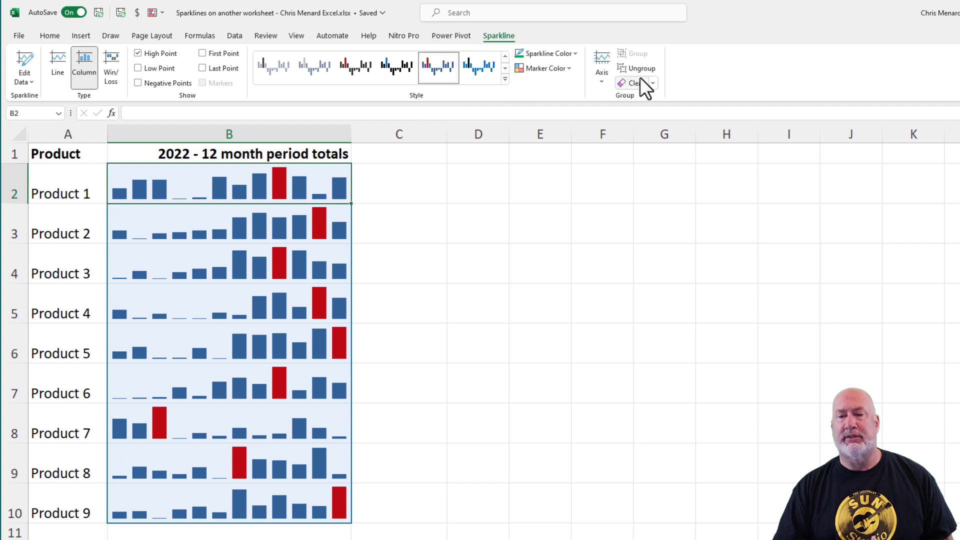
left_click(605, 85)
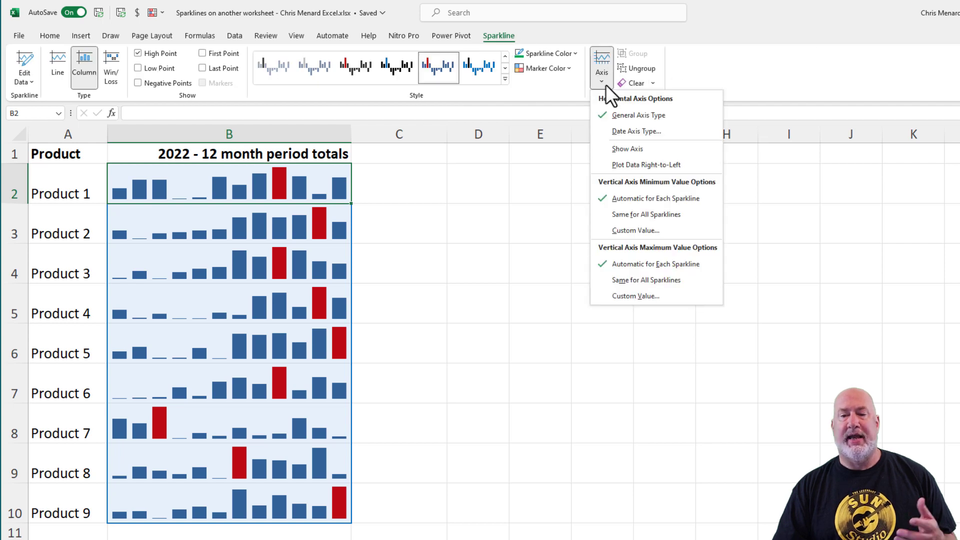
left_click(626, 213)
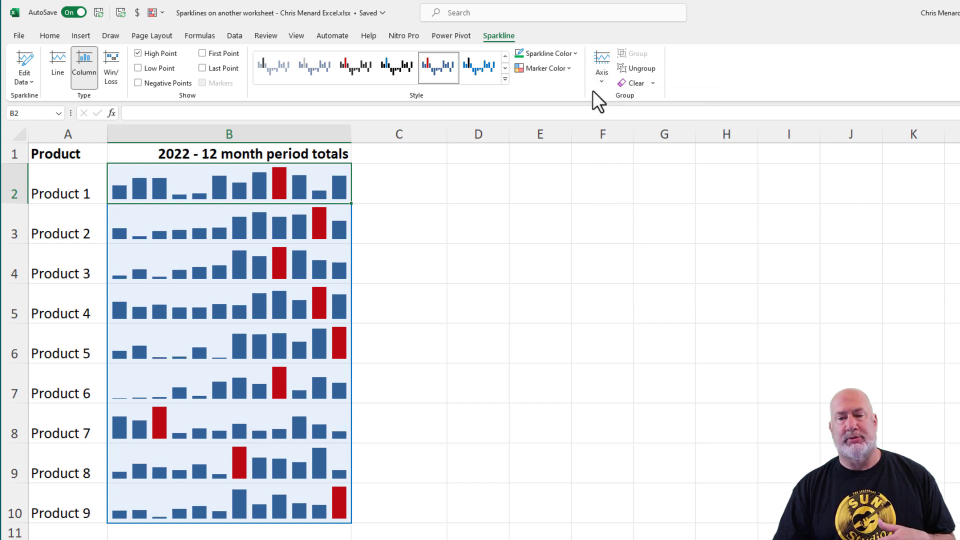
left_click(602, 78)
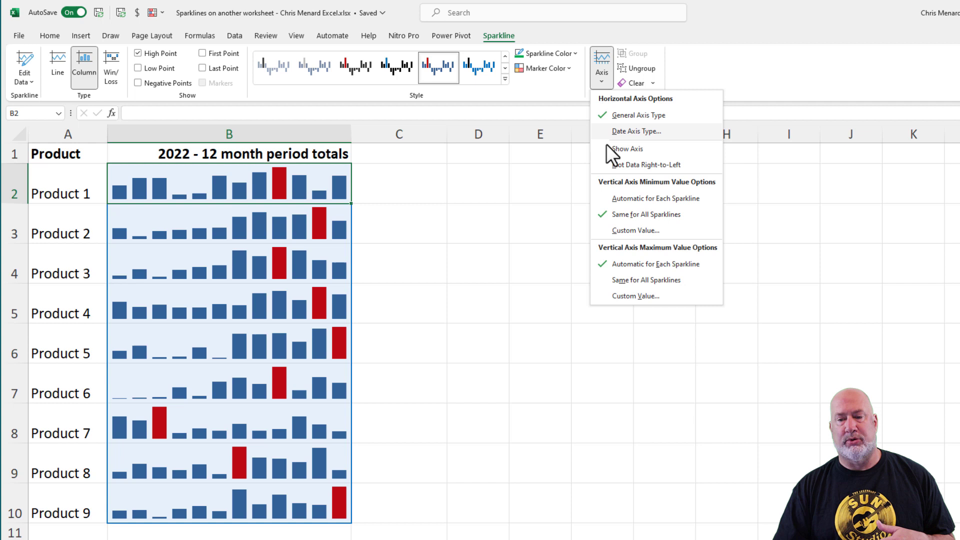
left_click(627, 280)
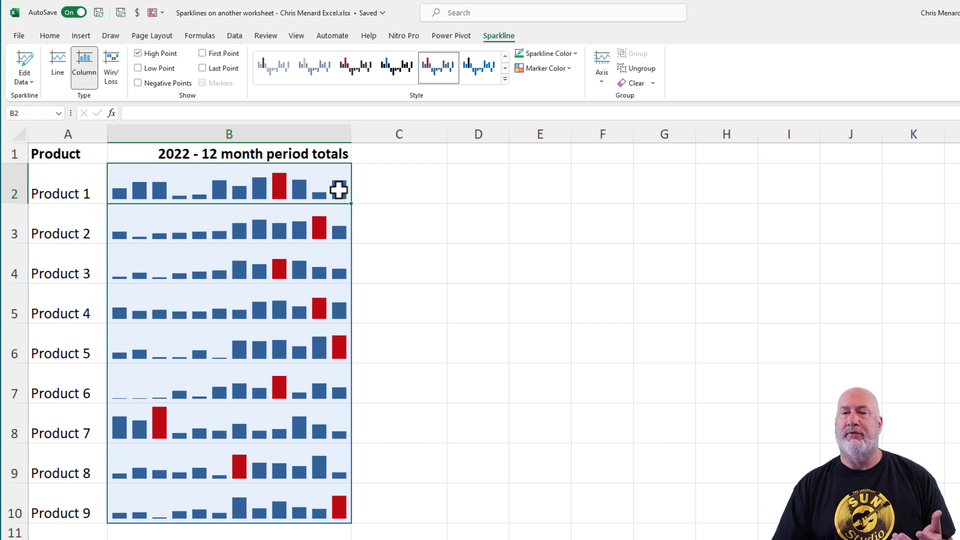
Widen column D beside the sparklines to about double its former width
left_click_drag(509, 134, 586, 138)
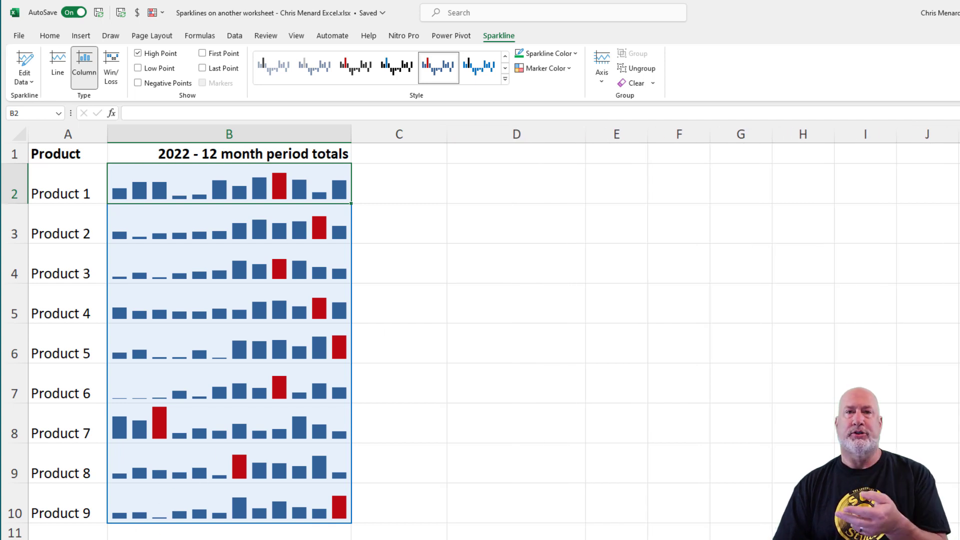
Add the headings '1st' and 'last' in Sheet1 cells O1 and P1
key("ctrl+Page_Up")
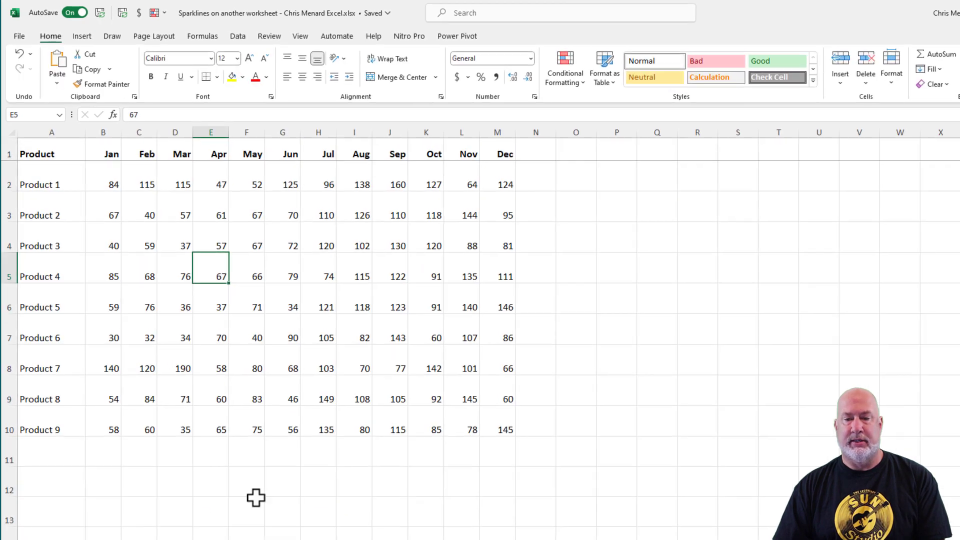
left_click(565, 150)
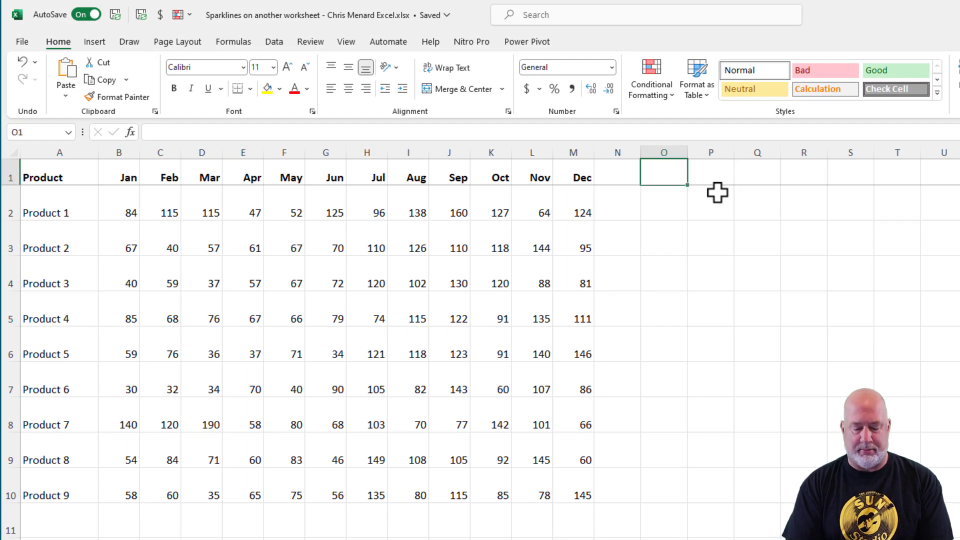
type("1st")
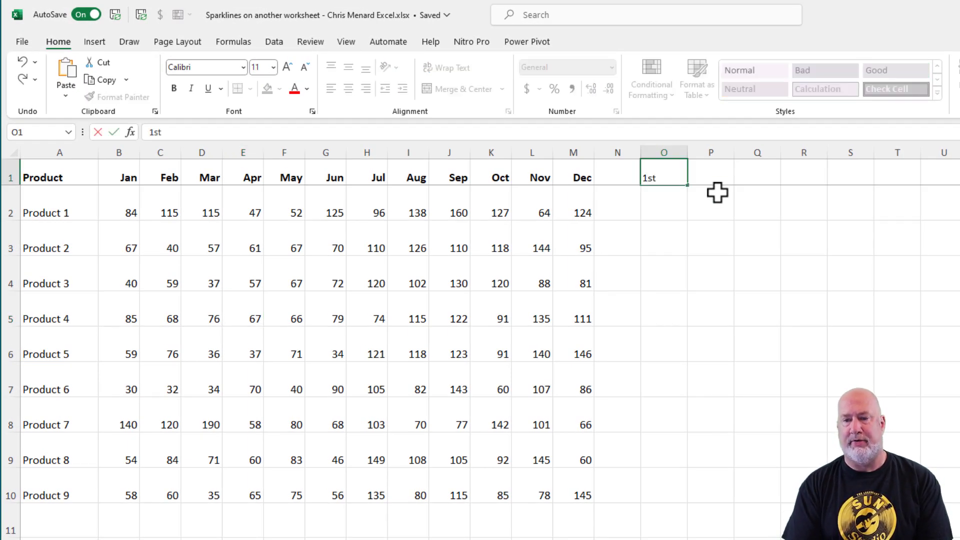
key("Tab")
type("last")
key("Return")
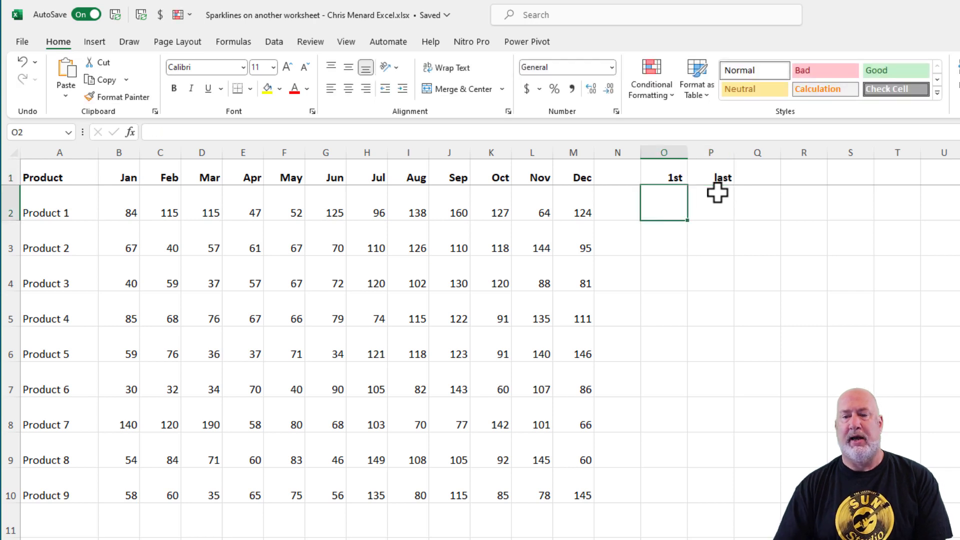
Enter =SUM(B2:G2) in O2 and =SUM(H2:M2) in P2 for Product 1
type("=sum")
key("Tab")
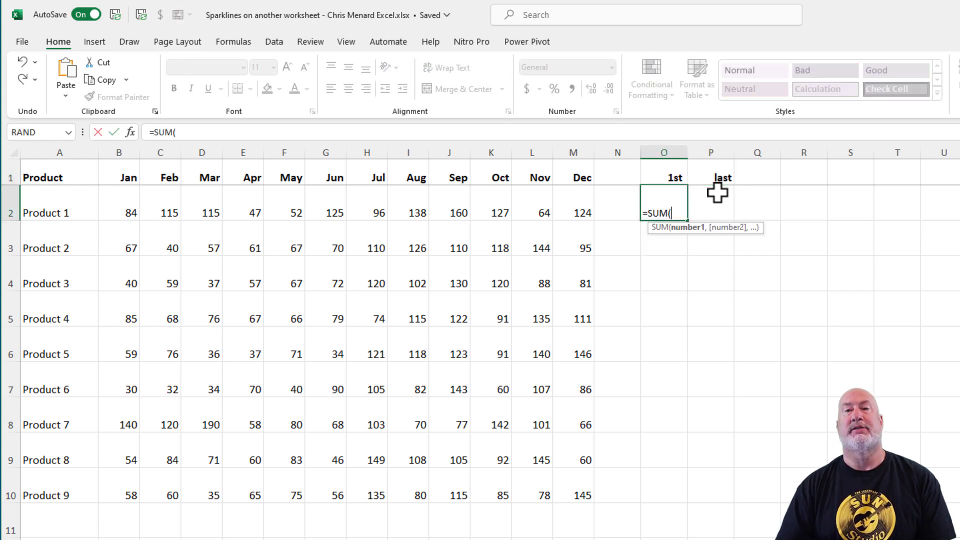
left_click_drag(137, 210, 335, 203)
key("ctrl+Return")
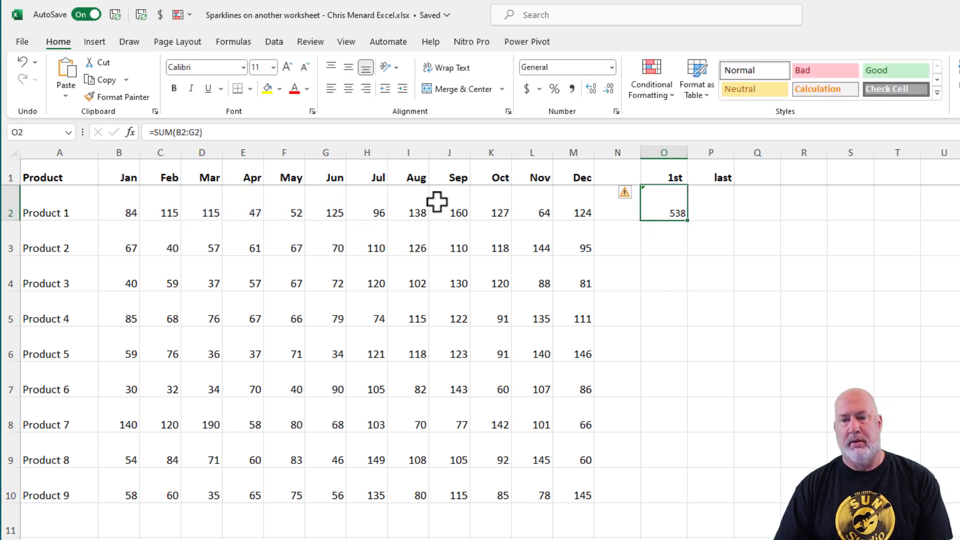
left_click(710, 199)
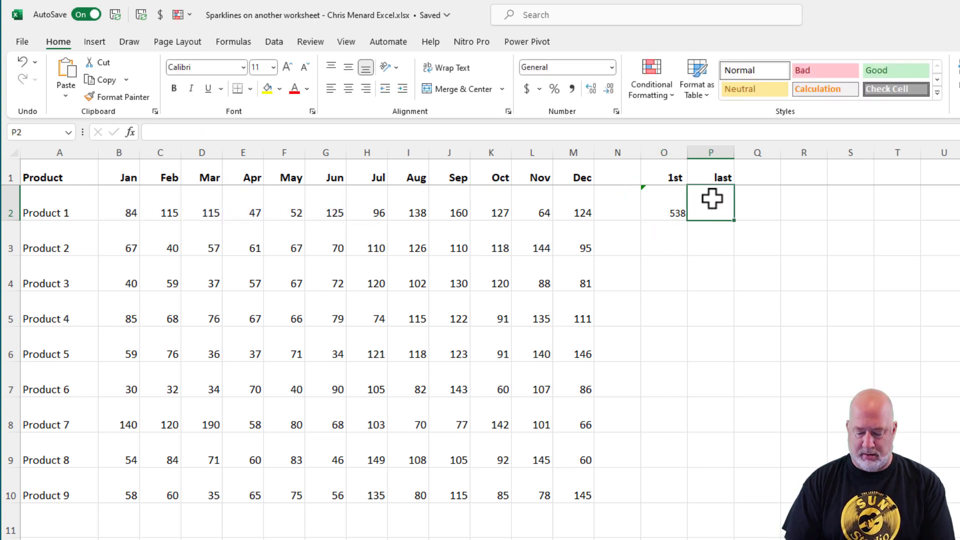
type("=sum(")
key("Left")
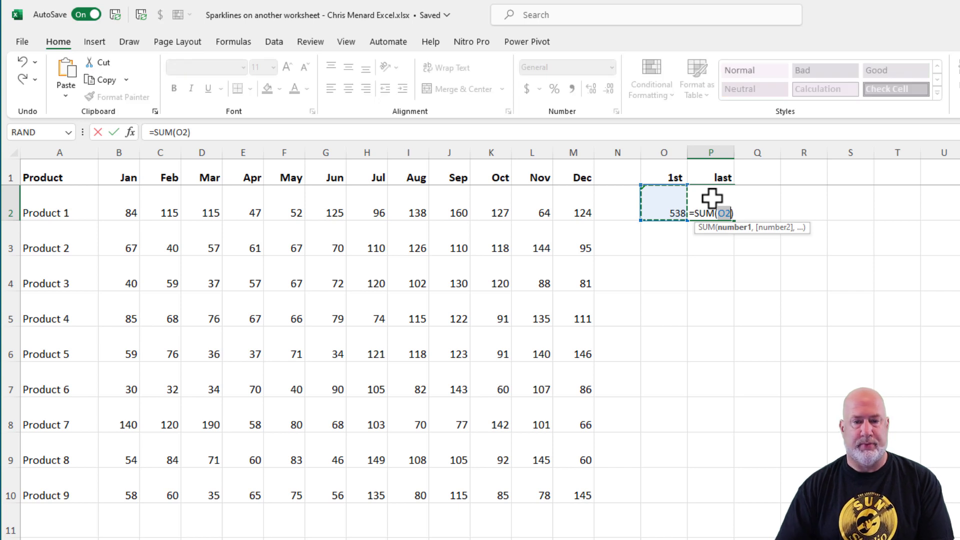
left_click_drag(372, 205, 563, 199)
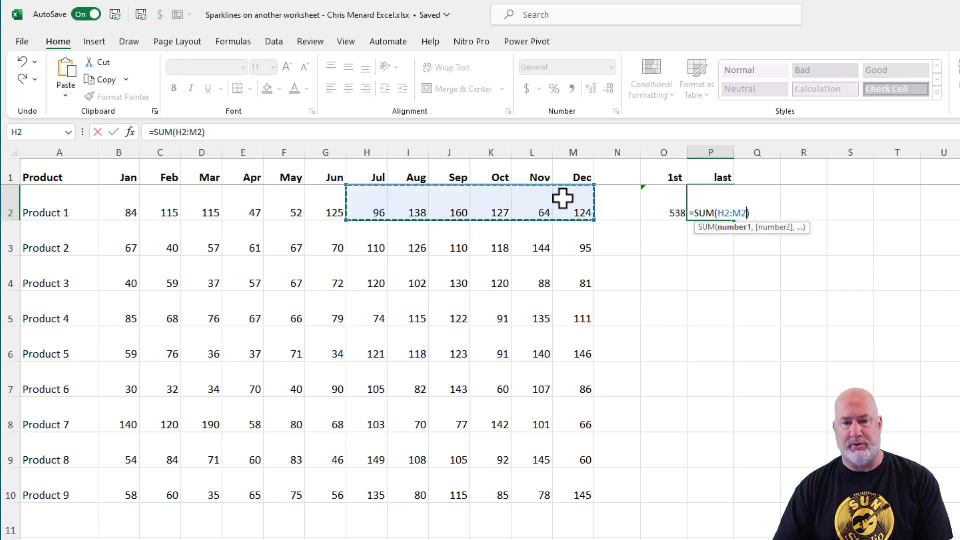
key("Return")
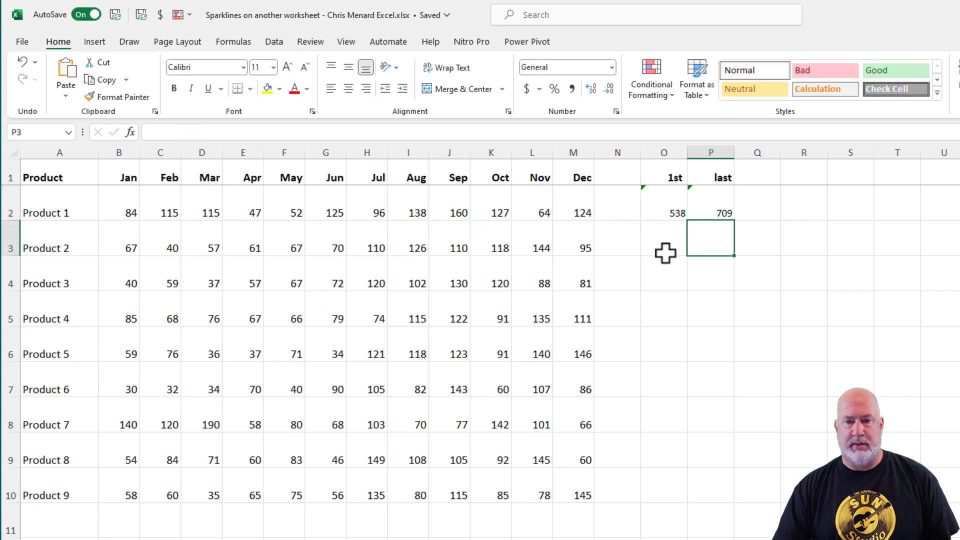
Fill both half-year totals in O2:P2 down to row 10 for Products 1–9
left_click_drag(668, 210, 697, 210)
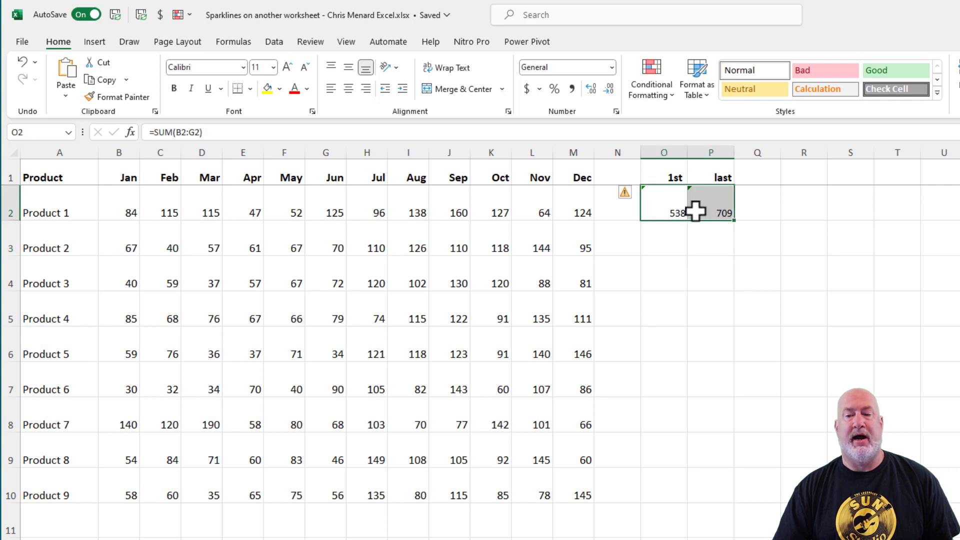
double_click(735, 220)
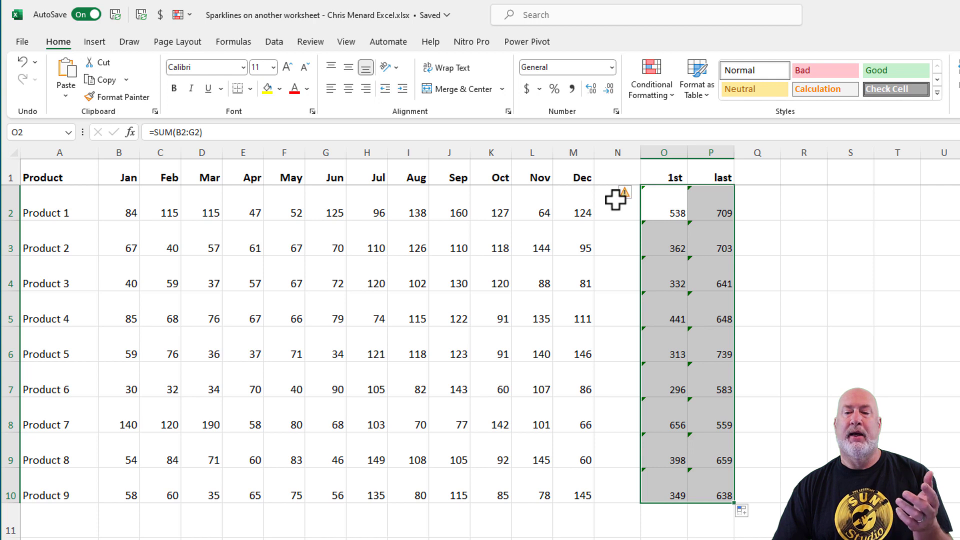
left_click(612, 152)
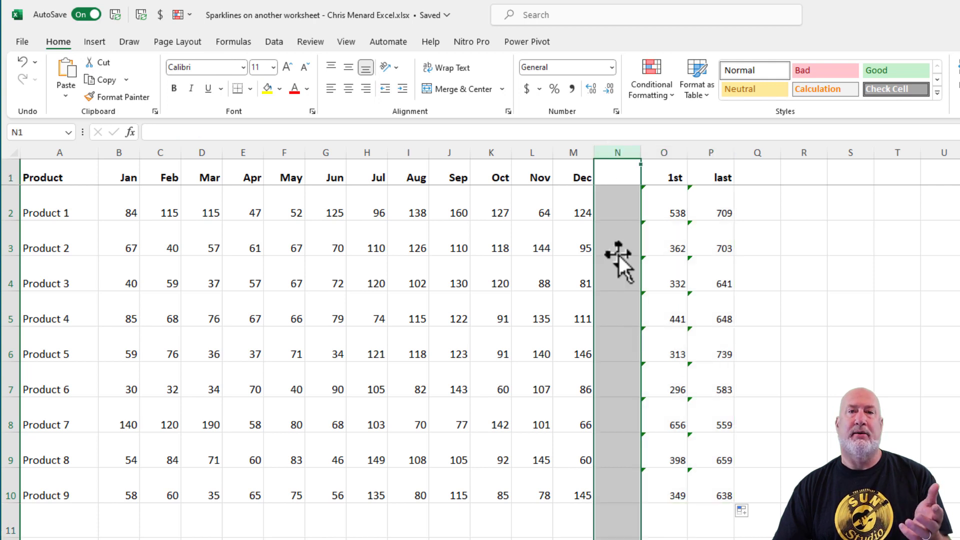
left_click(543, 210)
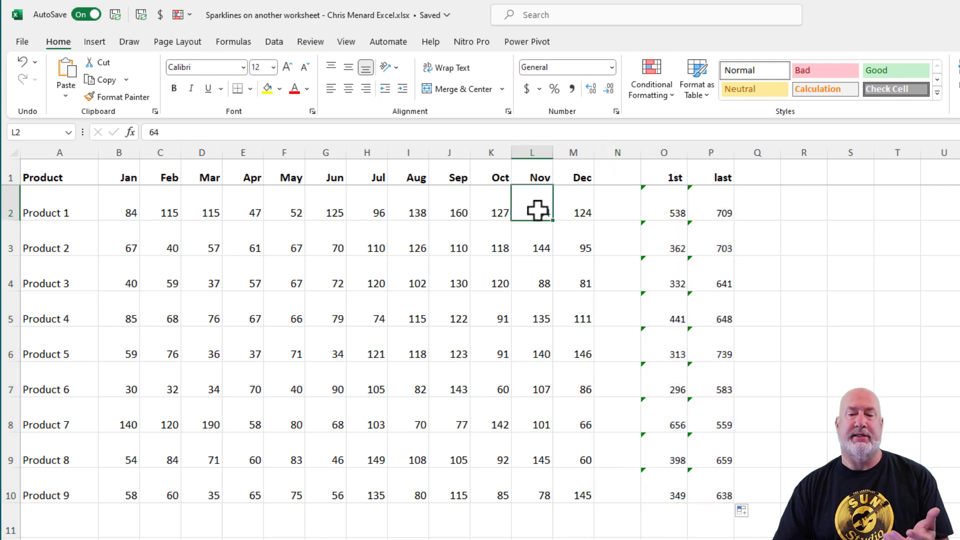
left_click(672, 212)
Add the heading 'Comp six months' in cell D1 of Summary Charts
key("ctrl+Page_Down")
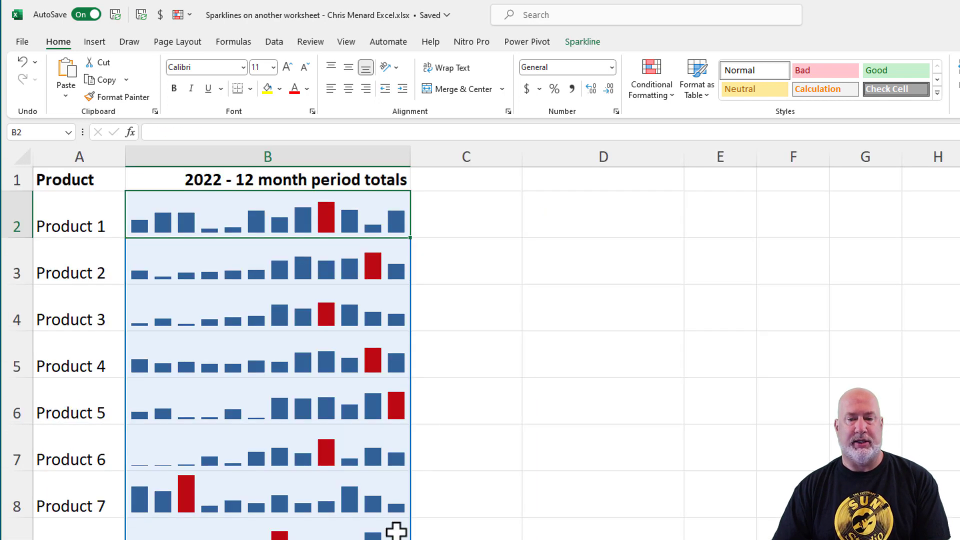
left_click(550, 184)
type("Com")
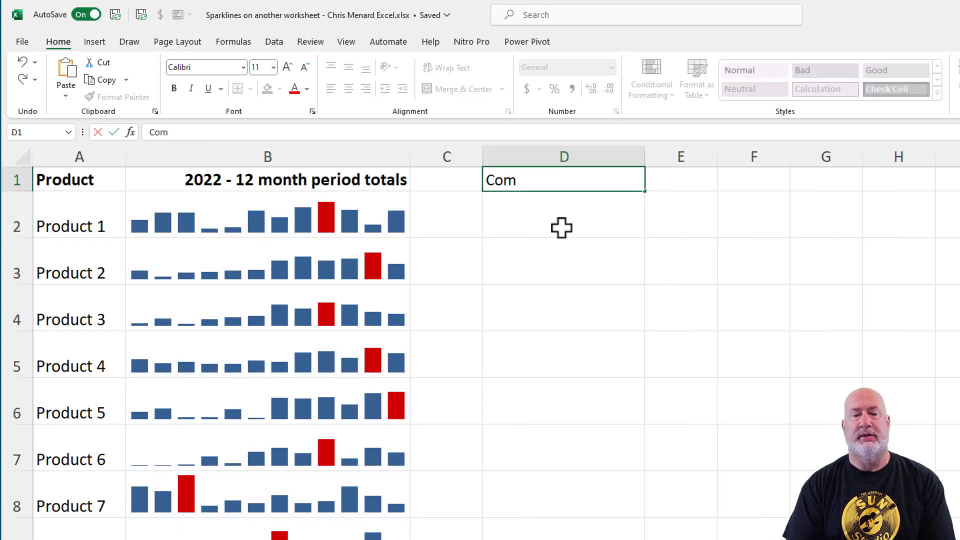
type("p six months")
key("Return")
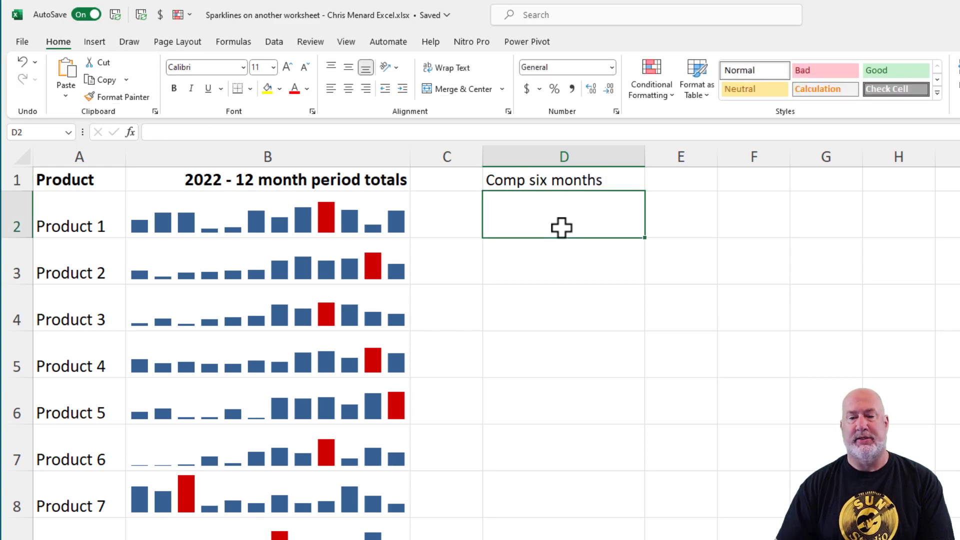
Insert column sparklines in D2:D10 using Sheet1's O2:P10 half-year totals as data
left_click_drag(589, 226, 575, 535)
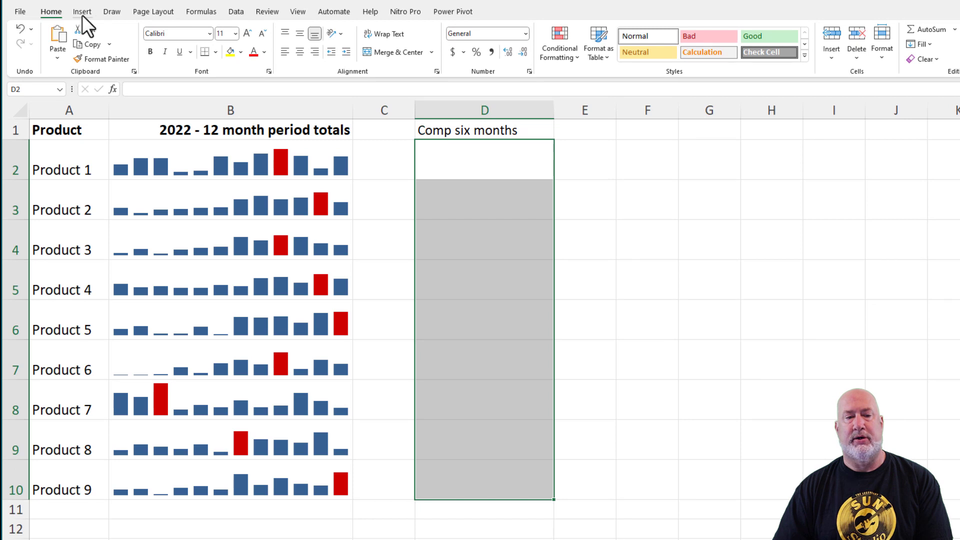
left_click(82, 12)
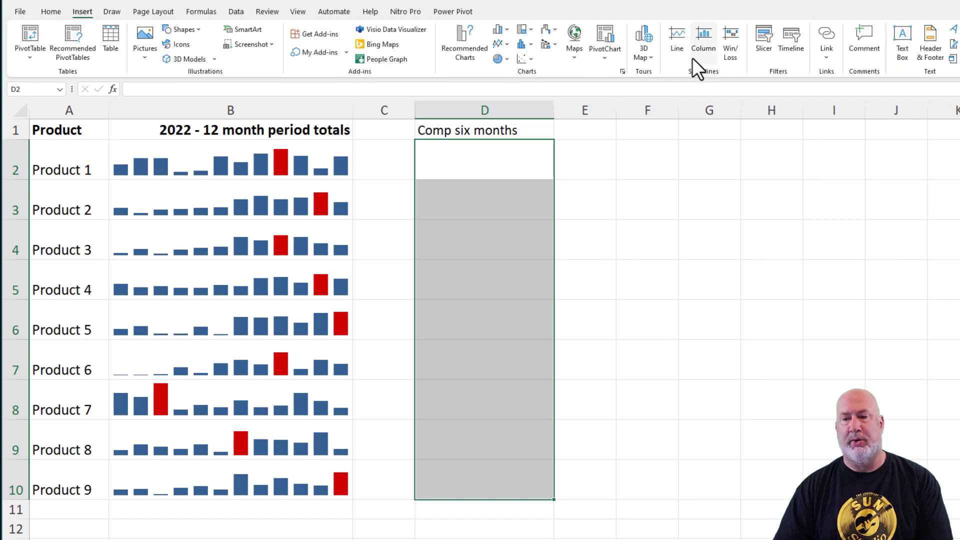
left_click(705, 50)
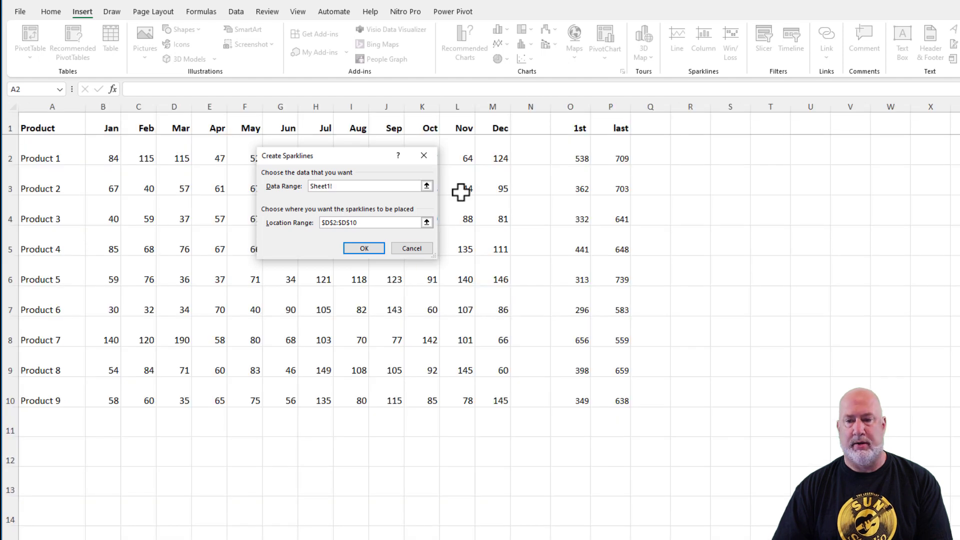
left_click_drag(562, 155, 618, 400)
left_click(365, 249)
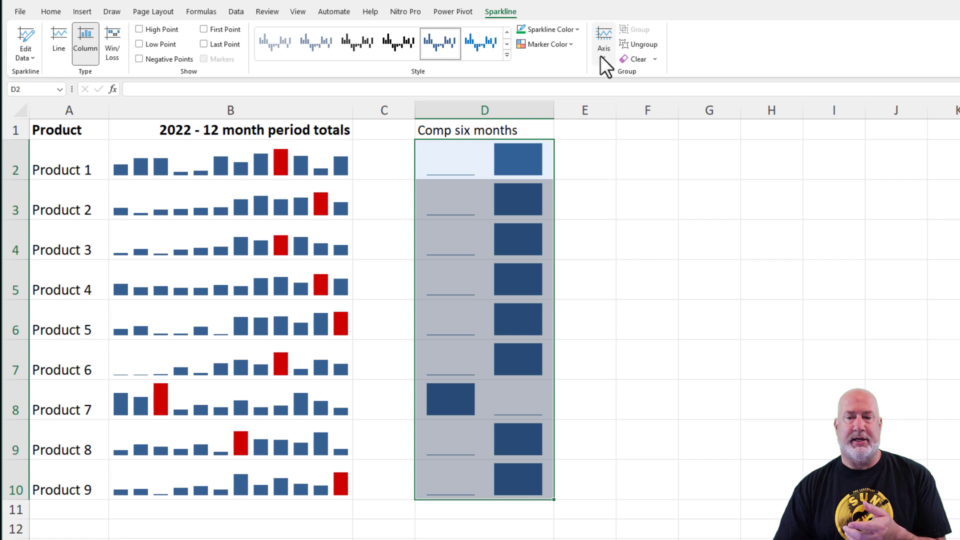
Give the D2:D10 sparklines a shared axis minimum and maximum, and turn on High Point
left_click(602, 54)
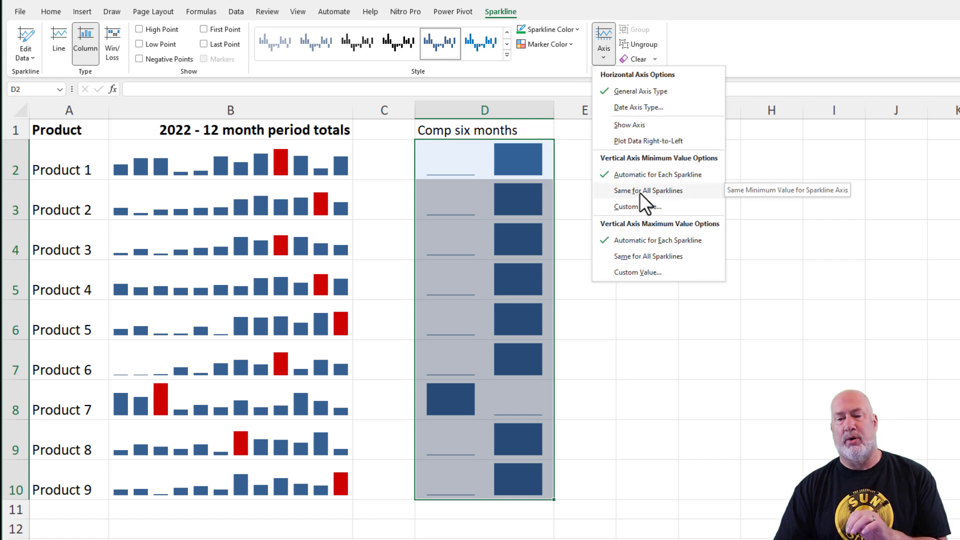
left_click(640, 193)
left_click(604, 49)
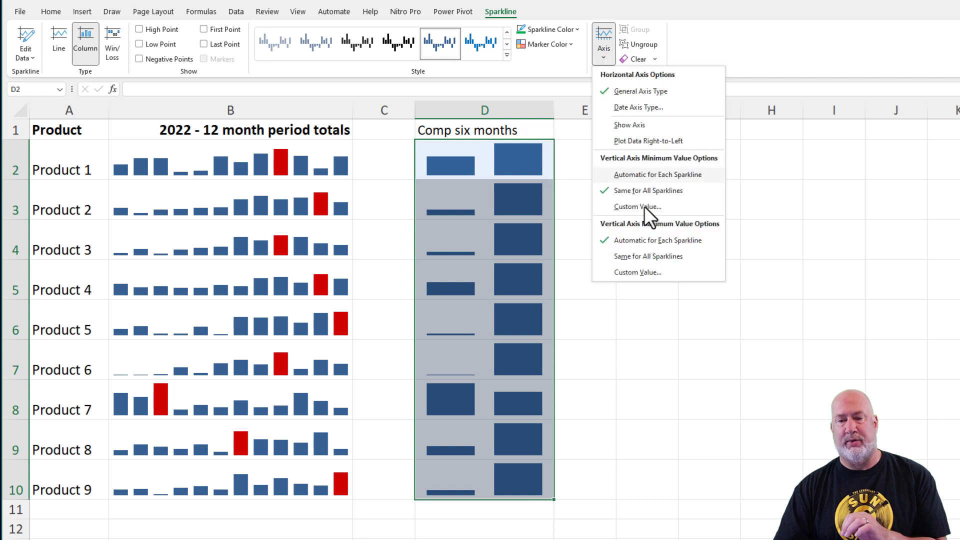
left_click(650, 257)
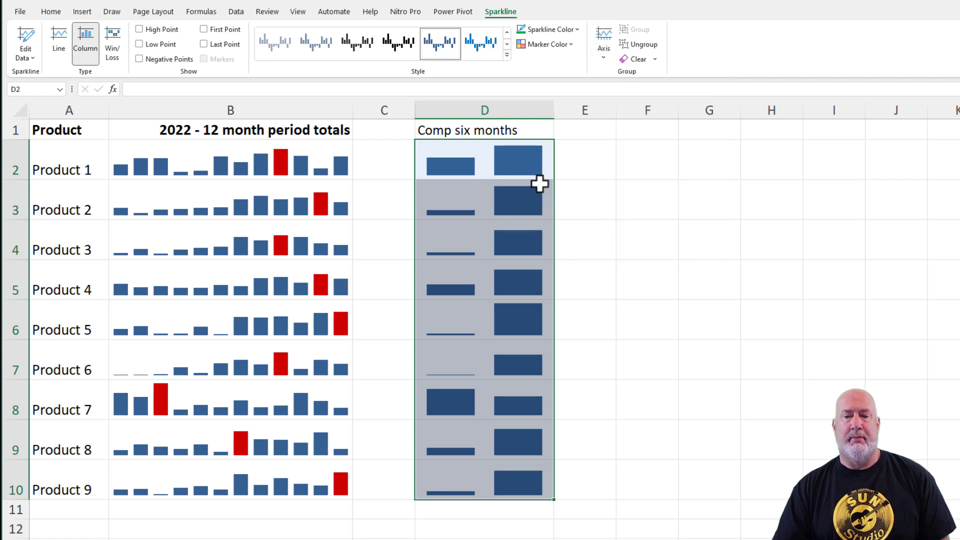
left_click(139, 29)
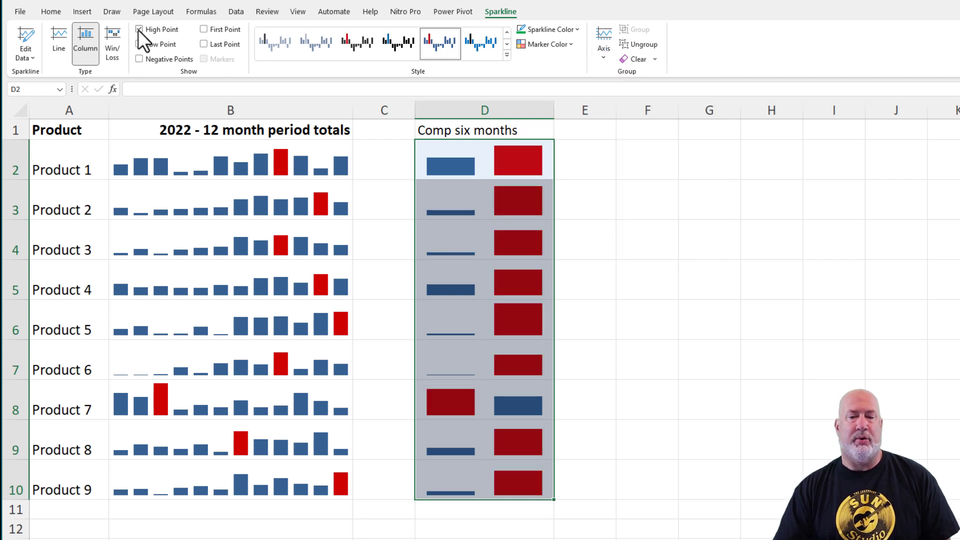